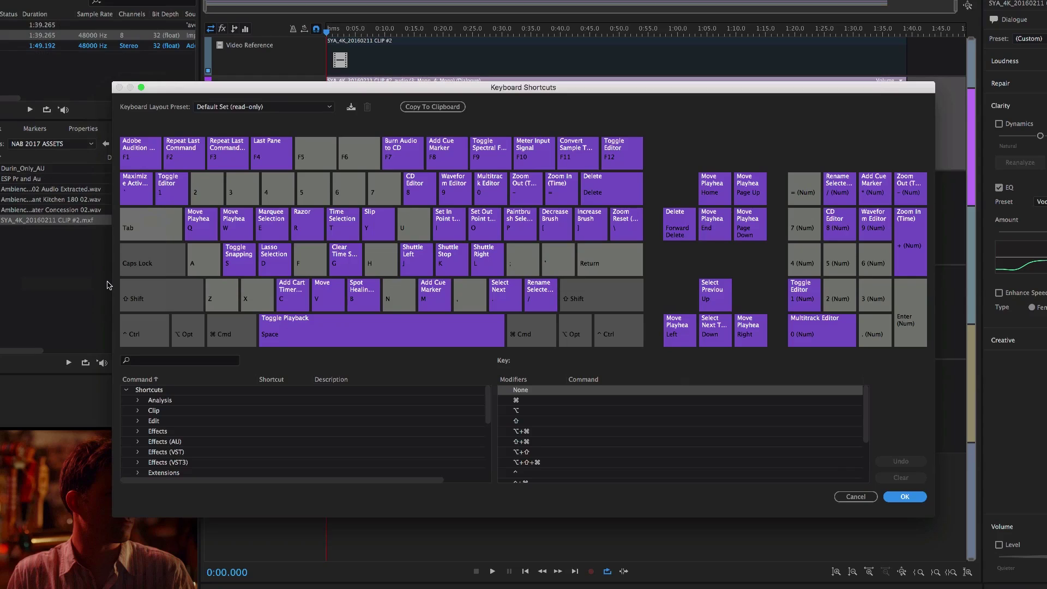
Show the 2 key's commands (Activate Clipboard 2, Mixer) and focus the command search.
{"action": "left_click", "coordinate": [210, 192]}
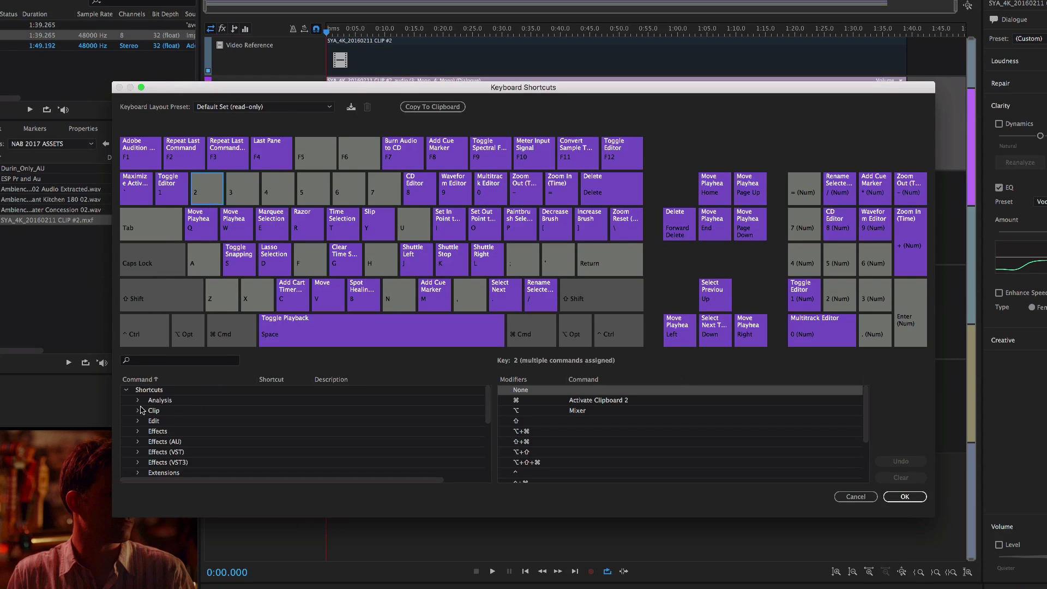
{"action": "left_click", "coordinate": [160, 360]}
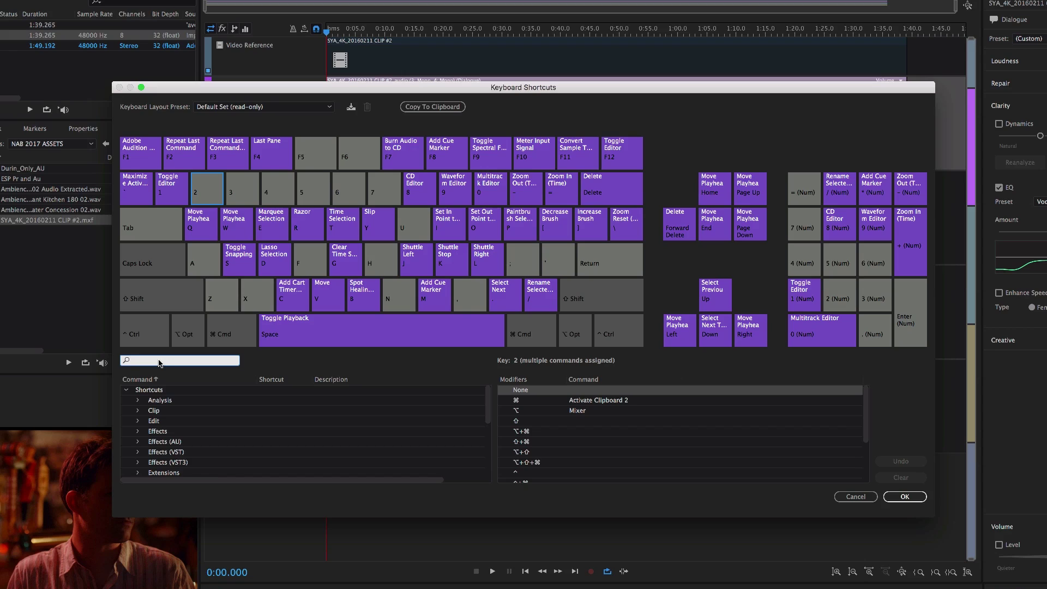
{"action": "type", "text": "ripple"}
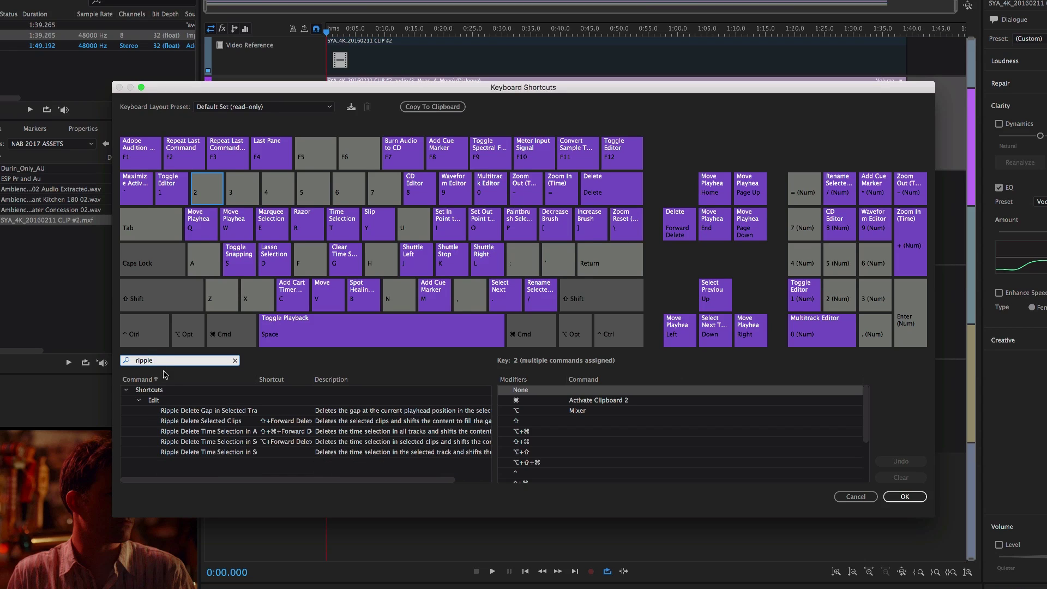
Assign A to Ripple Delete Gap in Selected Track and review other A-key commands.
{"action": "left_click", "coordinate": [192, 411]}
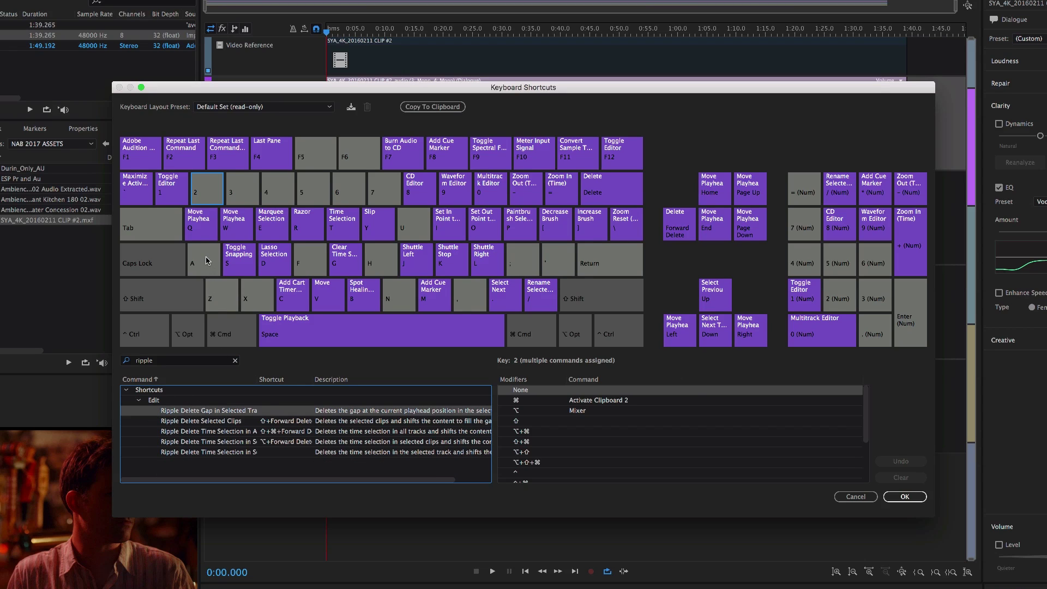
{"action": "key", "text": "a"}
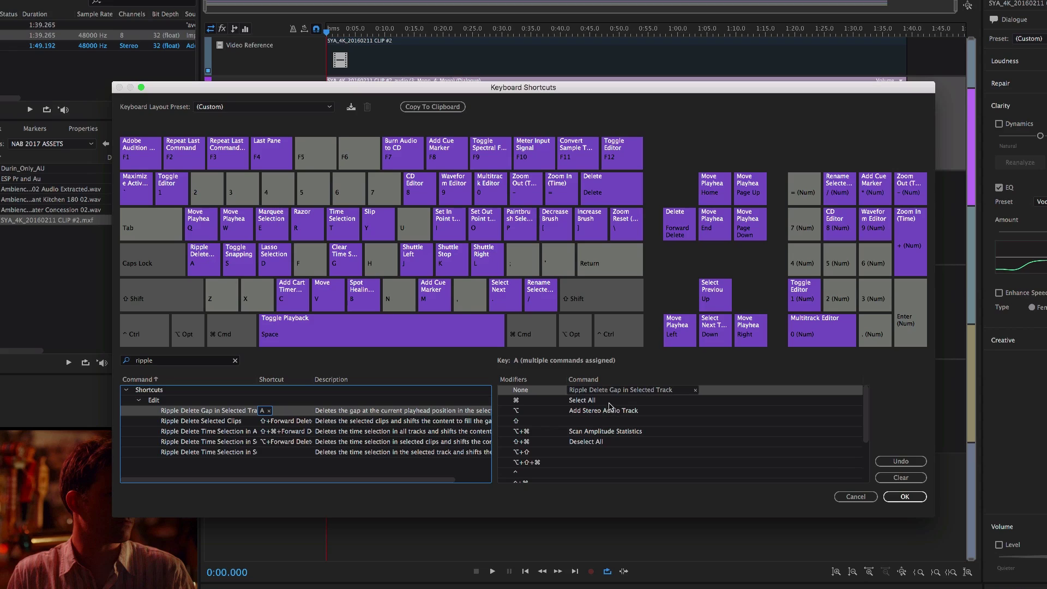
{"action": "left_click", "coordinate": [614, 410]}
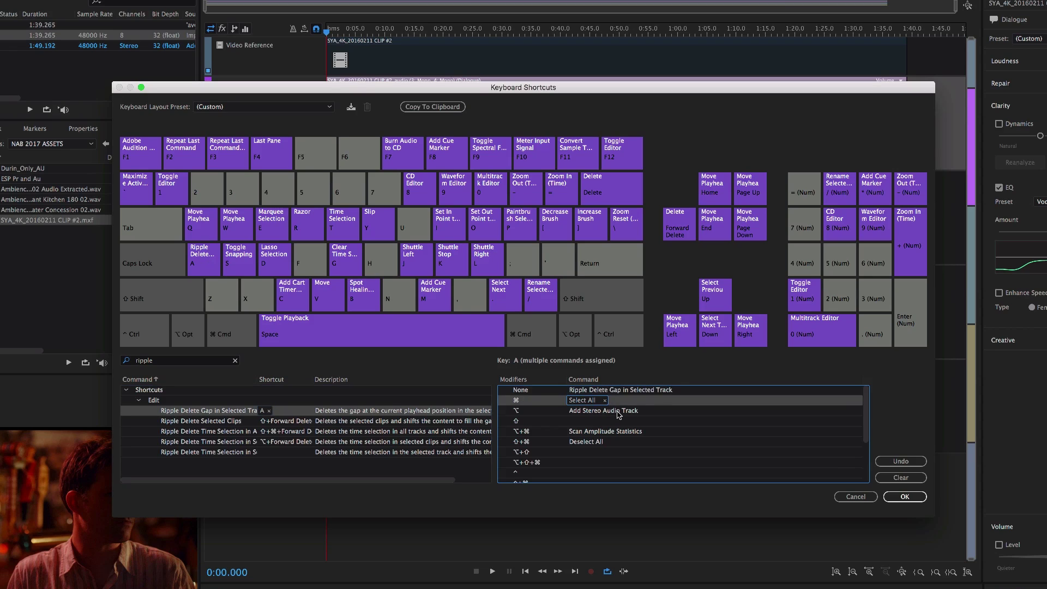
Clear the command search and display the apostrophe key's assignments.
{"action": "left_click", "coordinate": [237, 361]}
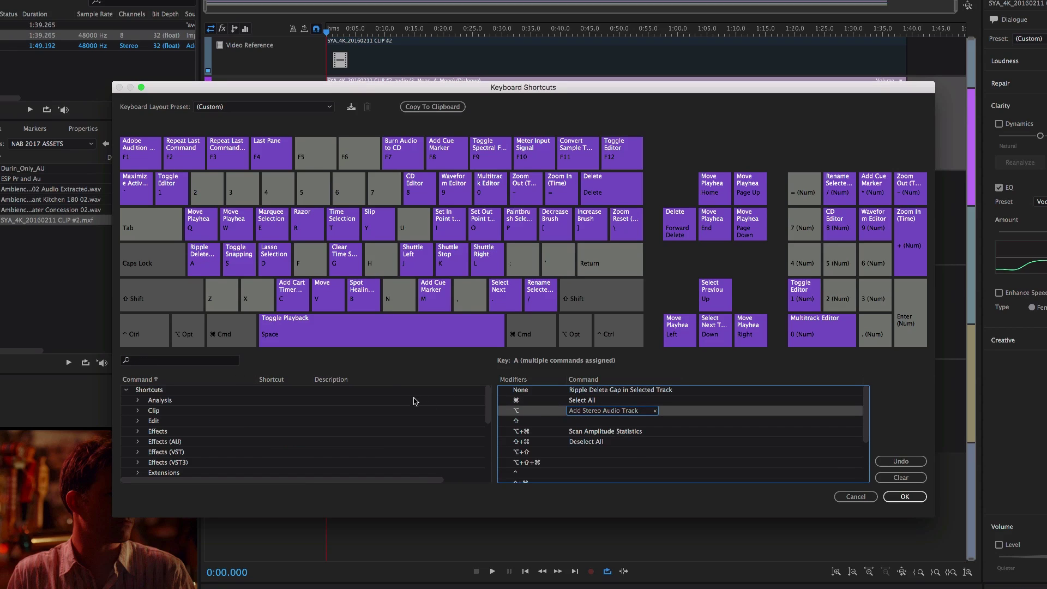
{"action": "left_click", "coordinate": [646, 432]}
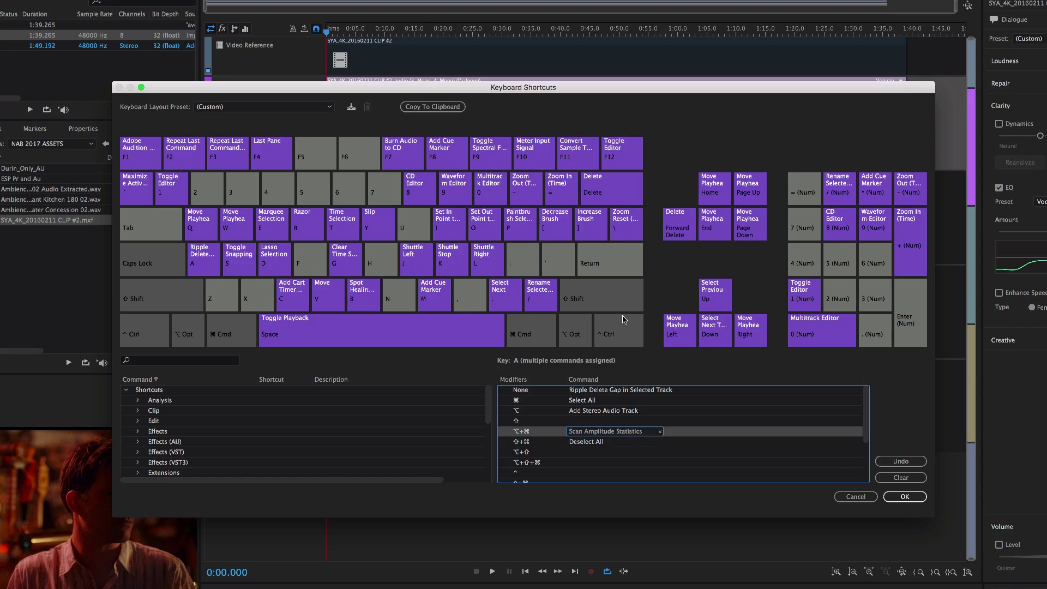
{"action": "left_click", "coordinate": [556, 263]}
Drag Adaptive Noise Reduction from Effects onto the empty apostrophe key and confirm it.
{"action": "left_click", "coordinate": [586, 391]}
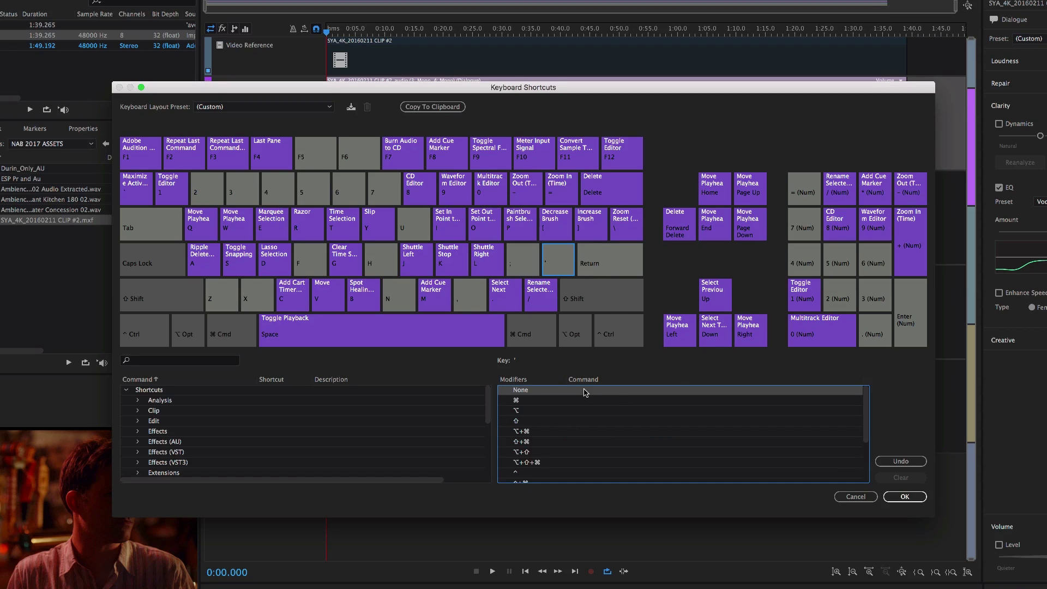
{"action": "left_click", "coordinate": [139, 431]}
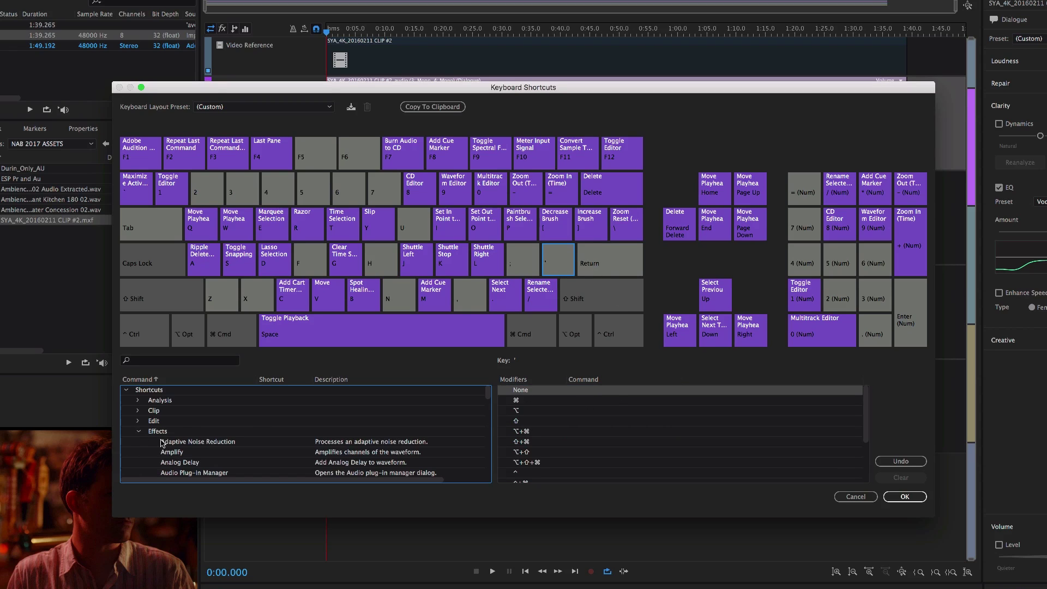
{"action": "left_click", "coordinate": [427, 441]}
{"action": "left_click_drag", "start_coordinate": [428, 441], "coordinate": [564, 391]}
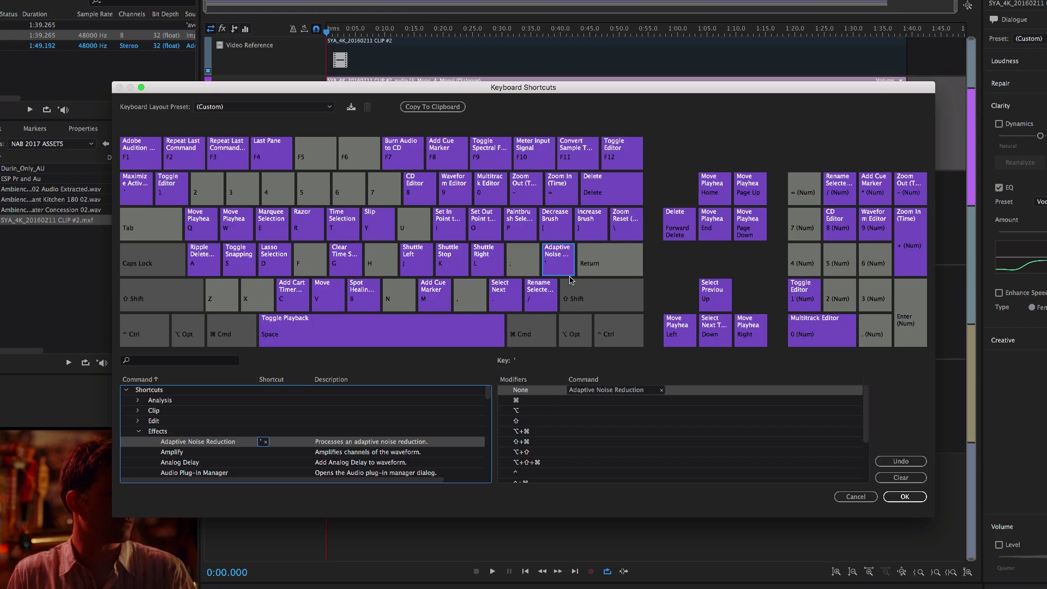
{"action": "left_click", "coordinate": [566, 257]}
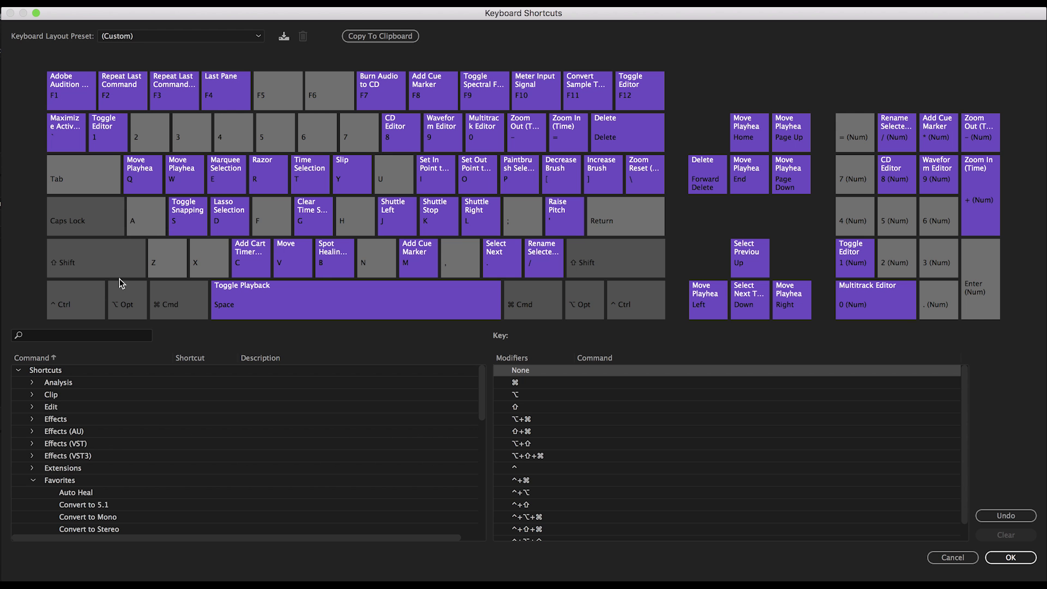
{"action": "left_click", "coordinate": [124, 299]}
Preview the Shift+Command, Control+Command and Command-only shortcut layers.
{"action": "left_click", "coordinate": [112, 265]}
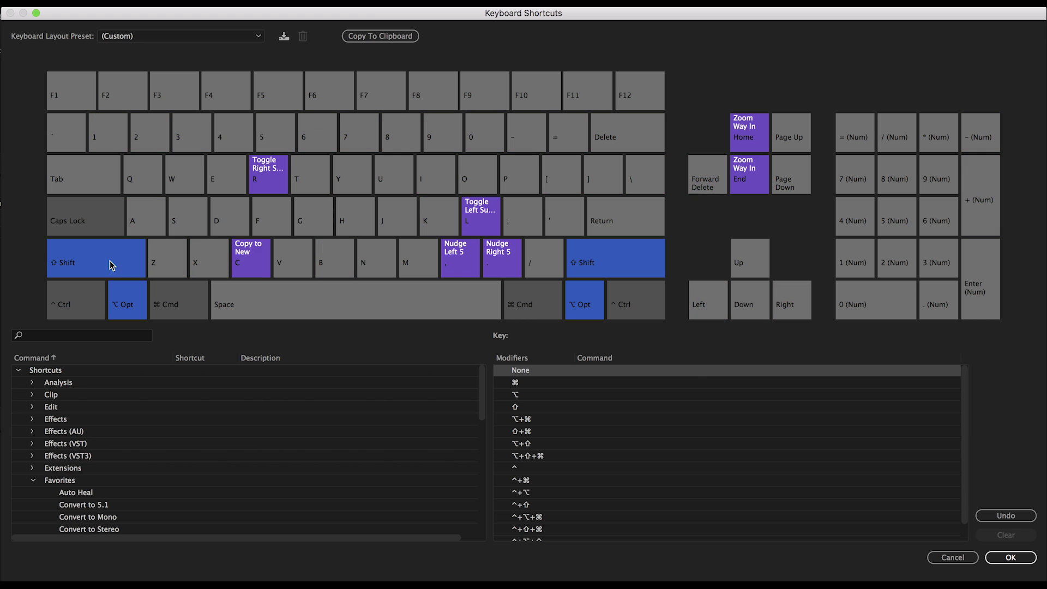
{"action": "left_click", "coordinate": [128, 298]}
{"action": "left_click", "coordinate": [171, 299]}
{"action": "left_click", "coordinate": [90, 261]}
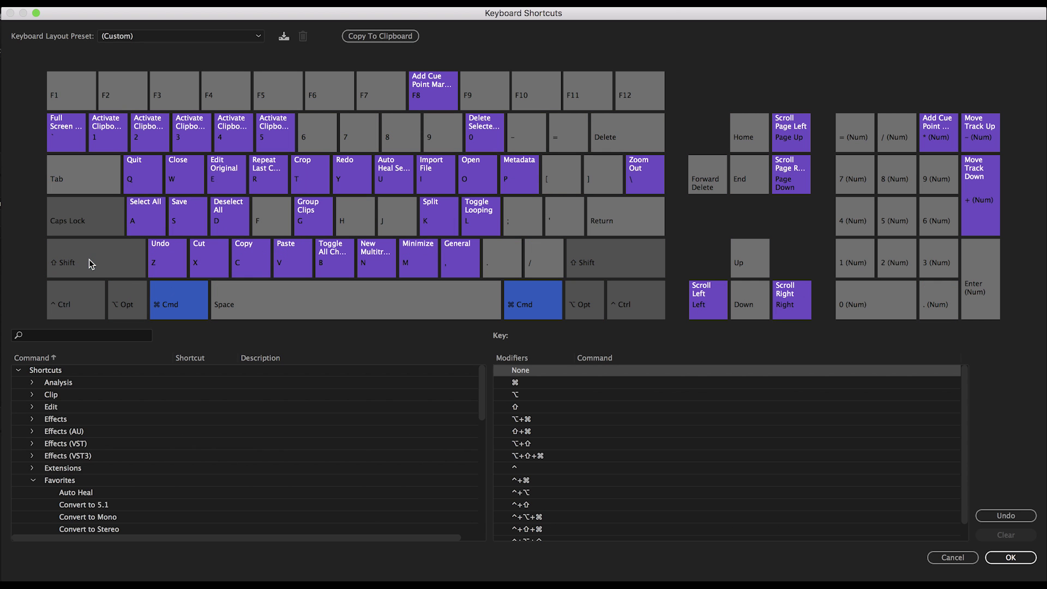
{"action": "left_click", "coordinate": [82, 304]}
{"action": "left_click", "coordinate": [83, 304]}
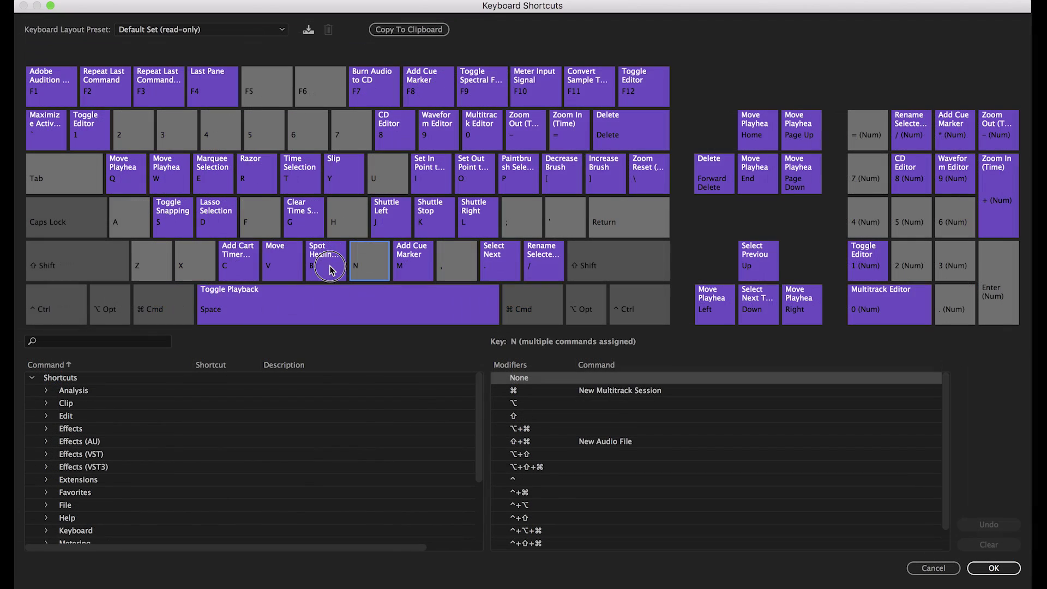
Inspect the B key's commands and reassign A to Ripple Delete Gap in Selected Track.
{"action": "left_click", "coordinate": [612, 391]}
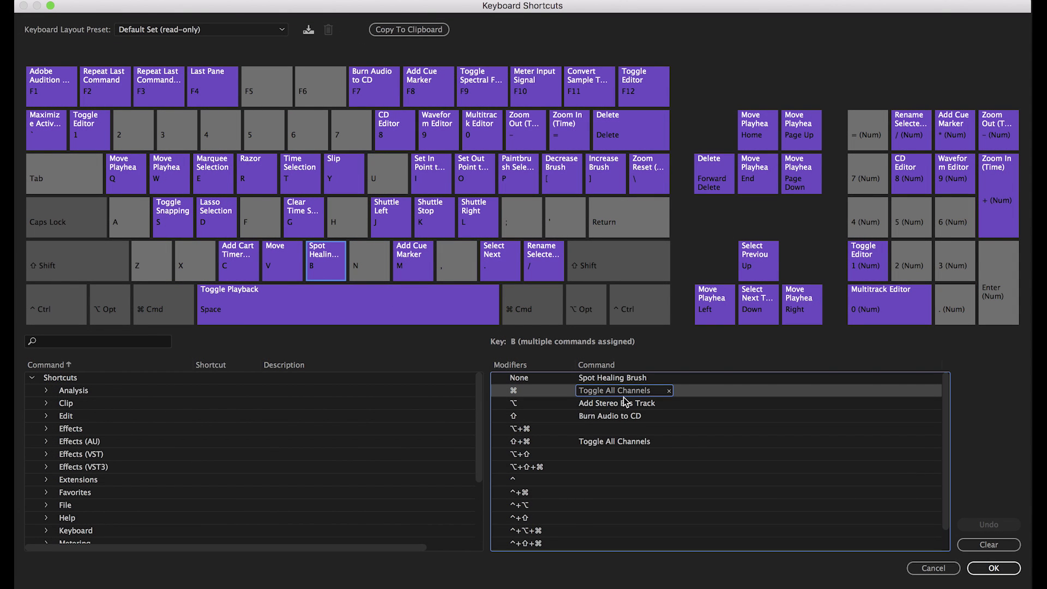
{"action": "left_click", "coordinate": [616, 403]}
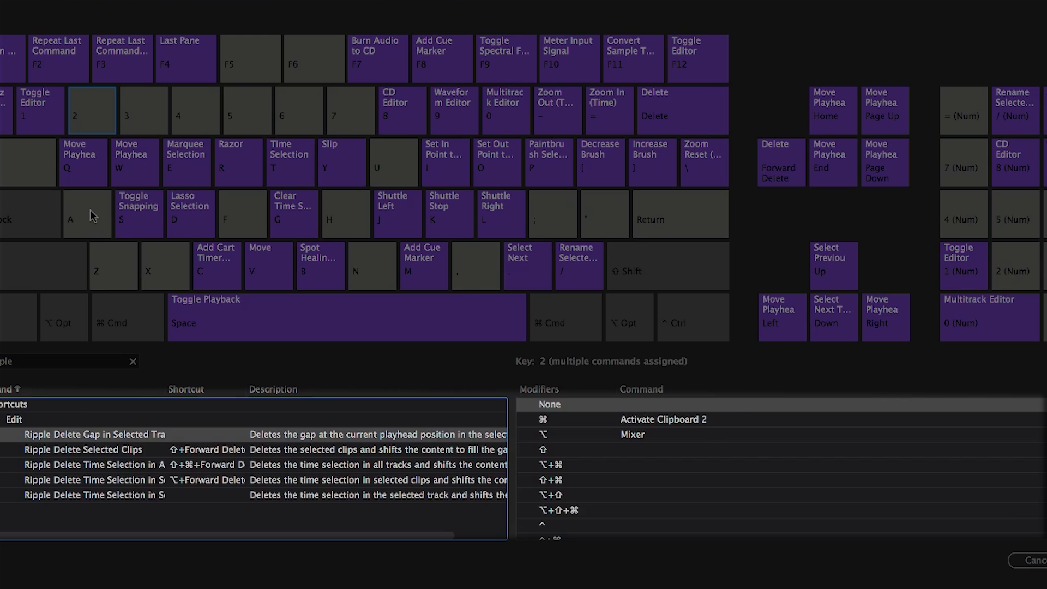
{"action": "key", "text": "a"}
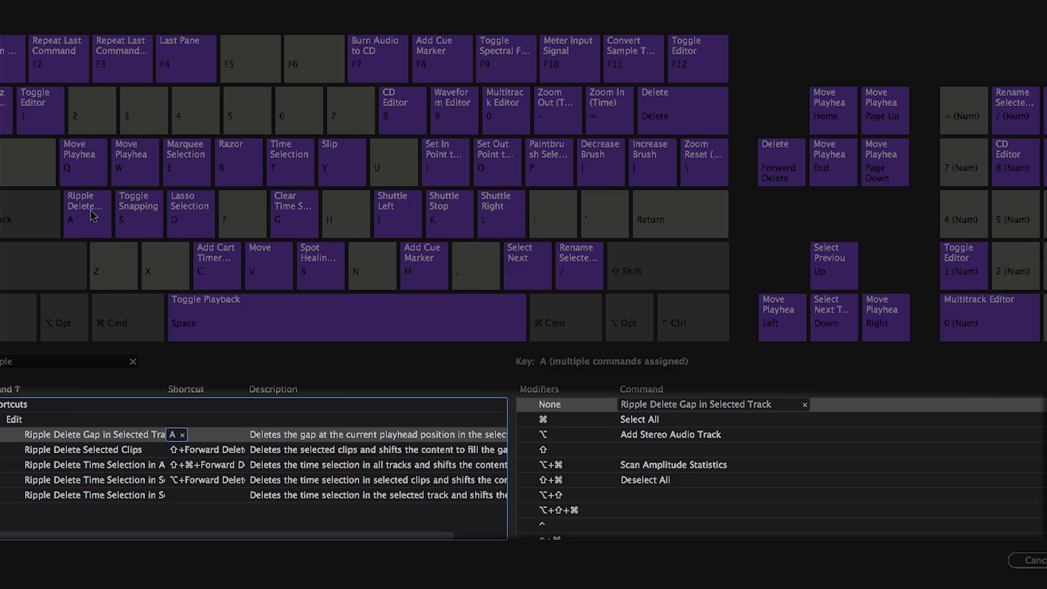
{"action": "left_click", "coordinate": [684, 421]}
{"action": "left_click", "coordinate": [684, 435]}
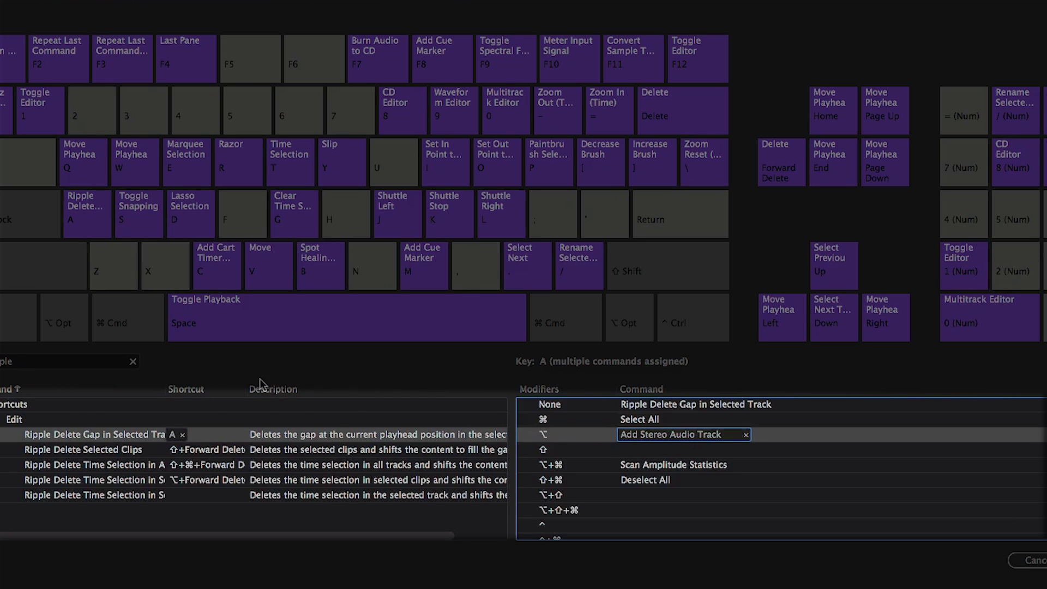
Clear the search and load the Avid Pro Tools (read-only) layout preset.
{"action": "left_click", "coordinate": [134, 363]}
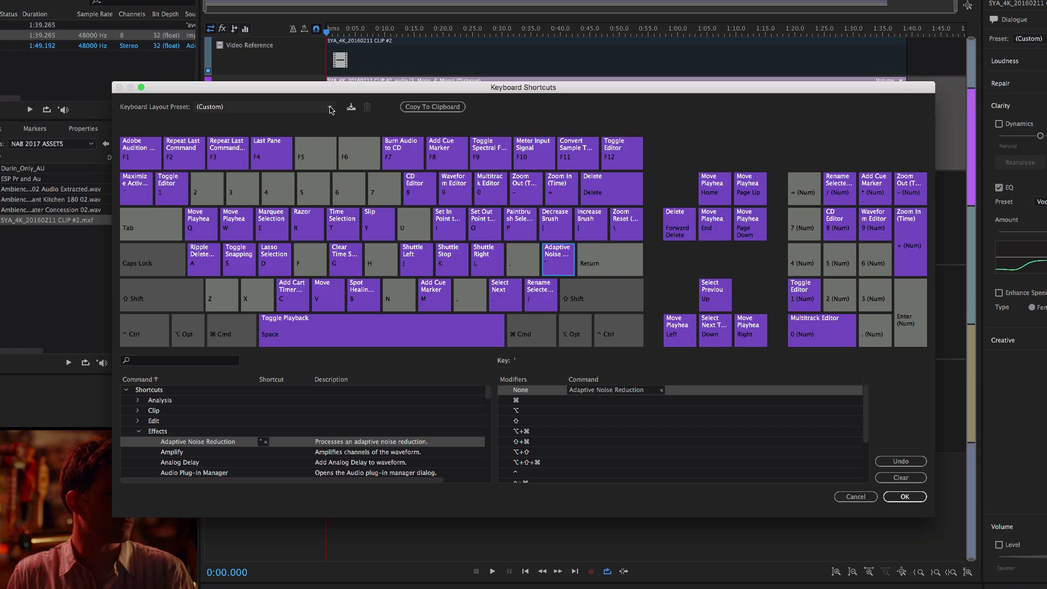
{"action": "left_click", "coordinate": [263, 106]}
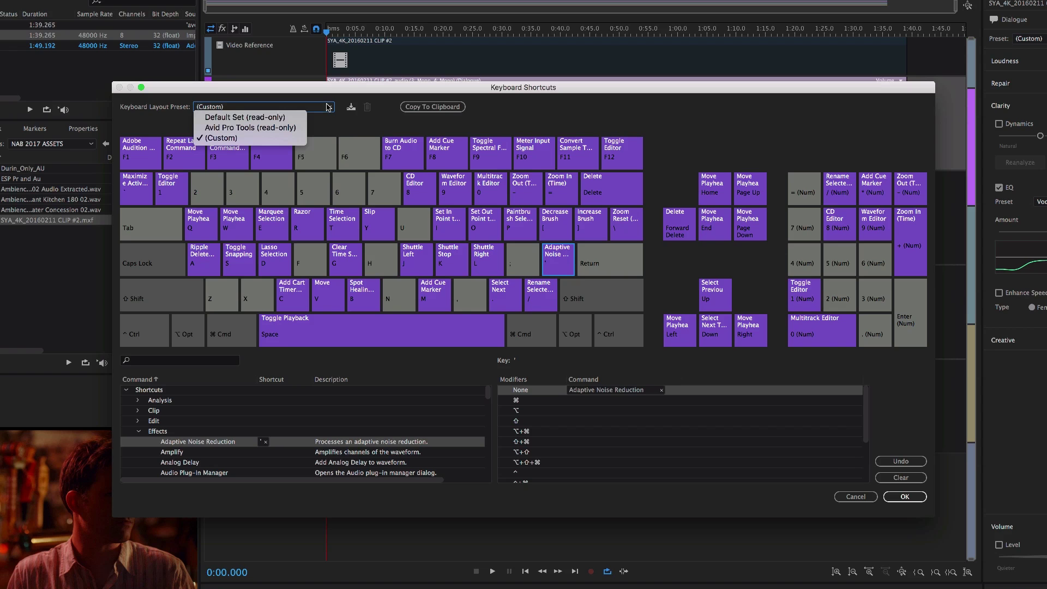
{"action": "left_click", "coordinate": [273, 129]}
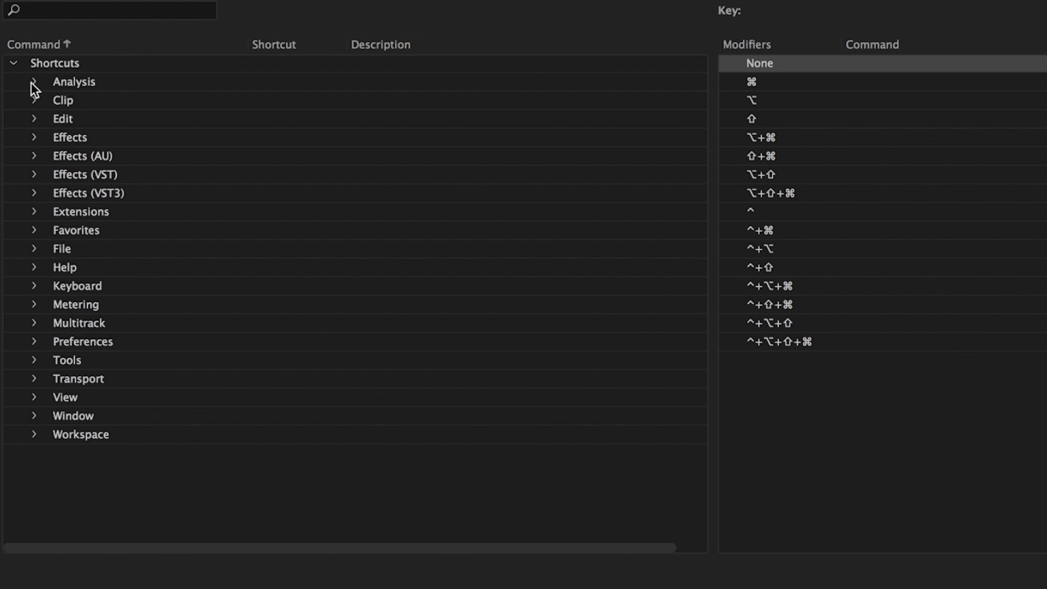
Expand the Analysis, Effects and Favorites groups and select Raise Pitch under Favorites.
{"action": "left_click", "coordinate": [137, 401]}
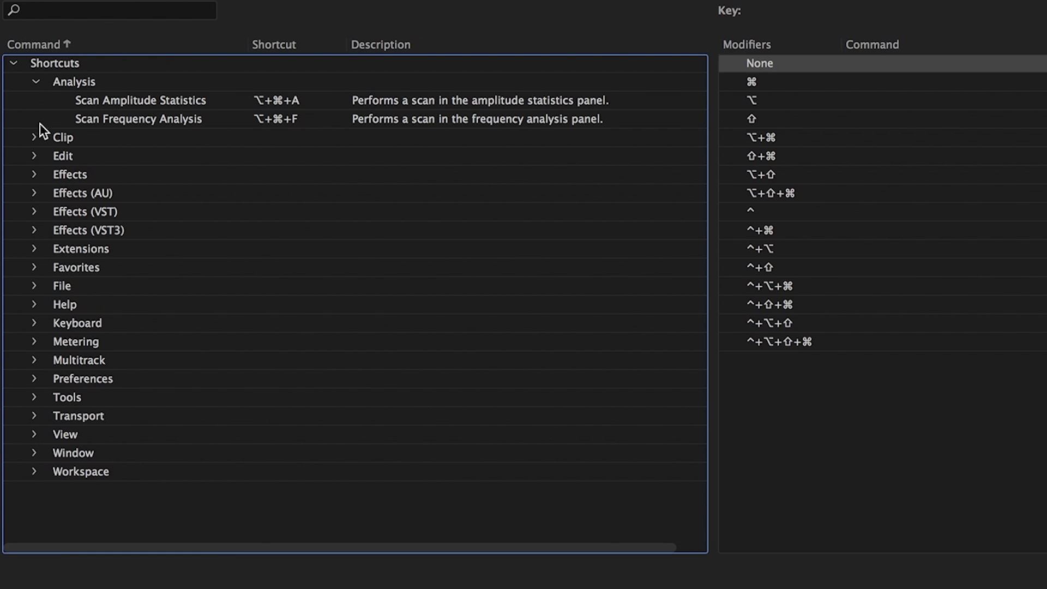
{"action": "left_click", "coordinate": [34, 174]}
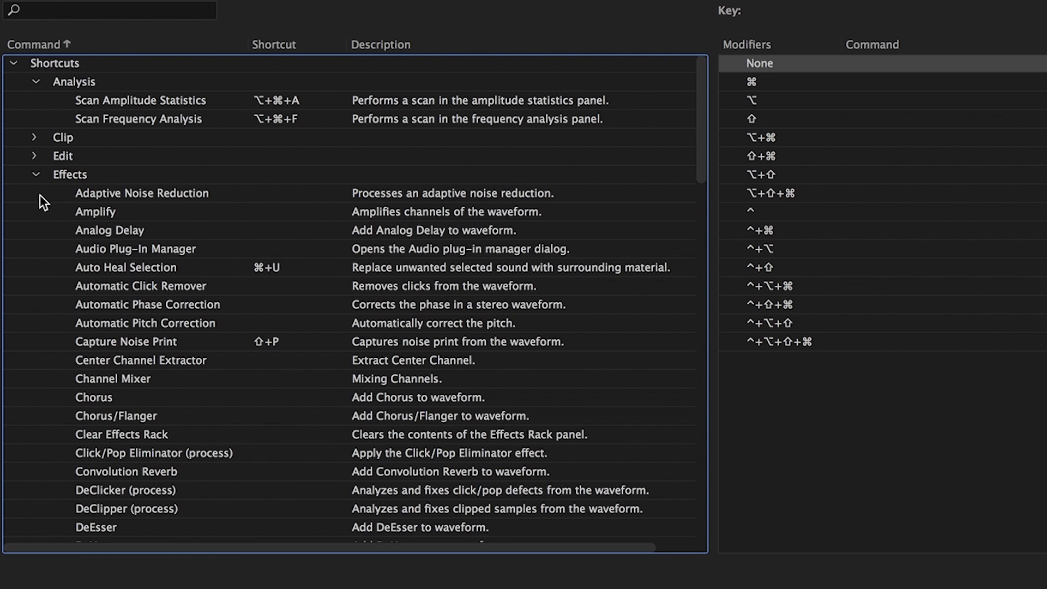
{"action": "scroll", "coordinate": [42, 200], "scroll_direction": "down", "scroll_amount": 5}
{"action": "scroll", "coordinate": [42, 200], "scroll_direction": "down", "scroll_amount": 3}
{"action": "scroll", "coordinate": [42, 200], "scroll_direction": "down", "scroll_amount": 5}
{"action": "scroll", "coordinate": [42, 200], "scroll_direction": "down", "scroll_amount": 5}
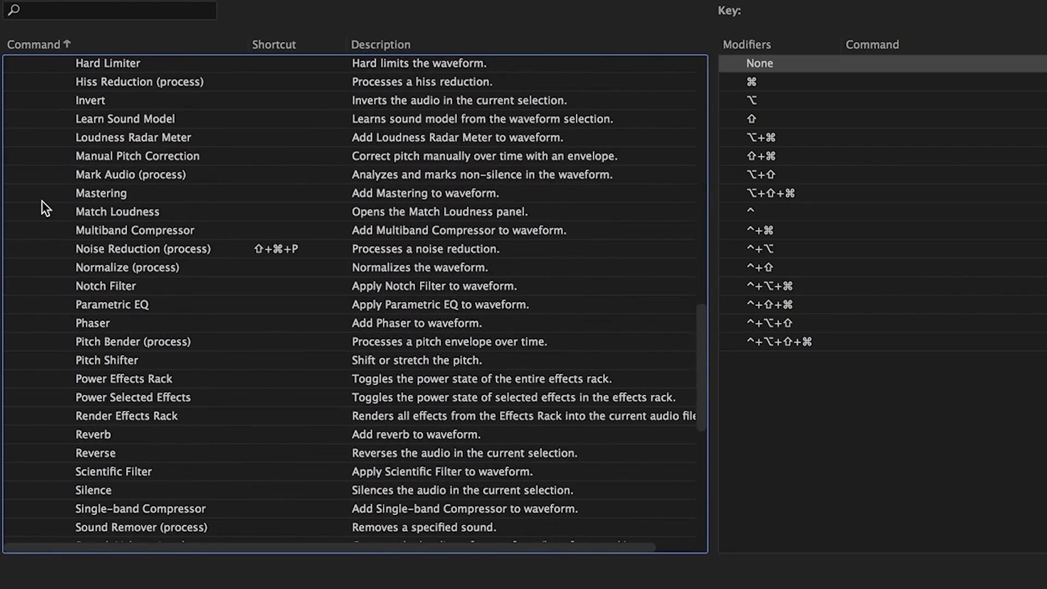
{"action": "scroll", "coordinate": [42, 200], "scroll_direction": "down", "scroll_amount": 4}
{"action": "scroll", "coordinate": [41, 201], "scroll_direction": "down", "scroll_amount": 4}
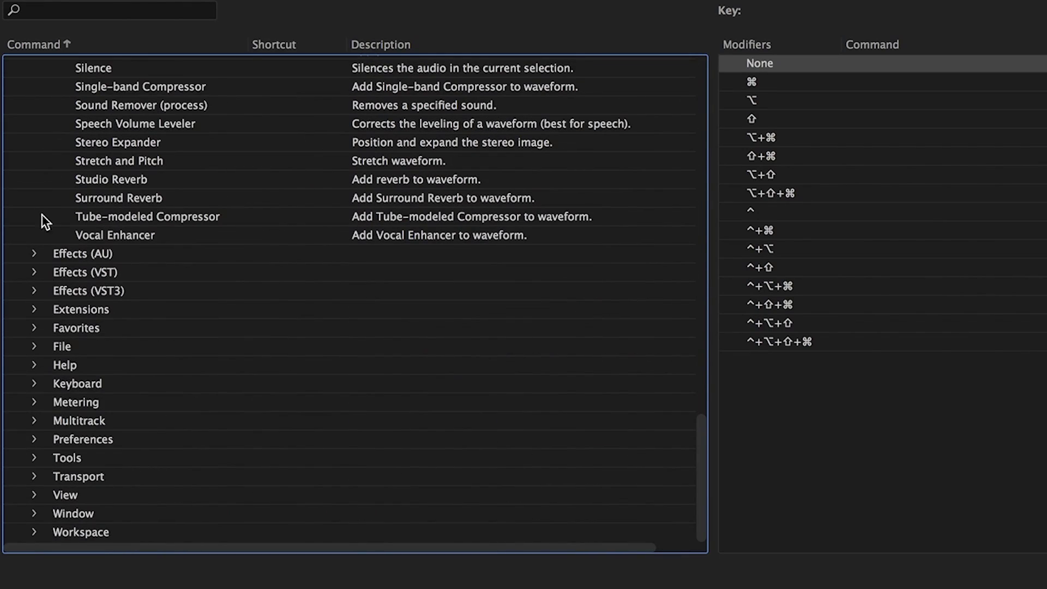
{"action": "left_click", "coordinate": [35, 328]}
{"action": "scroll", "coordinate": [36, 332], "scroll_direction": "down", "scroll_amount": 5}
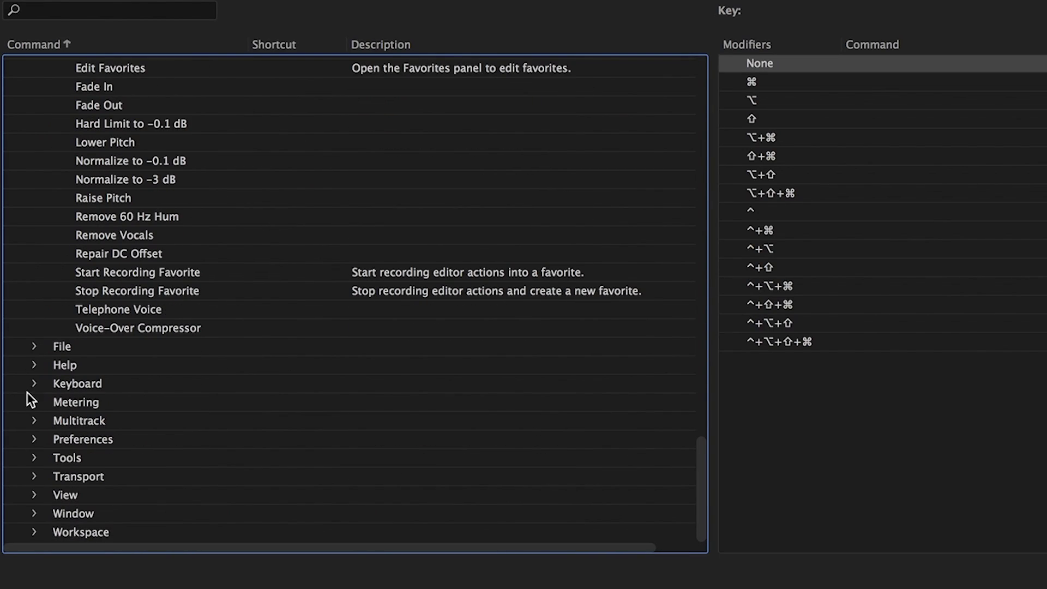
{"action": "left_click", "coordinate": [134, 198]}
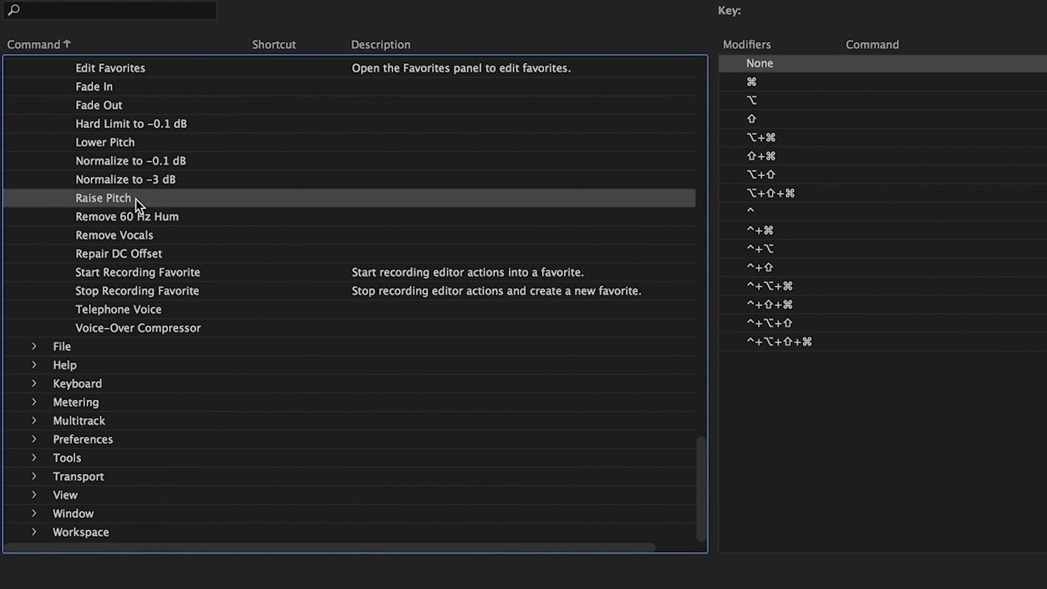